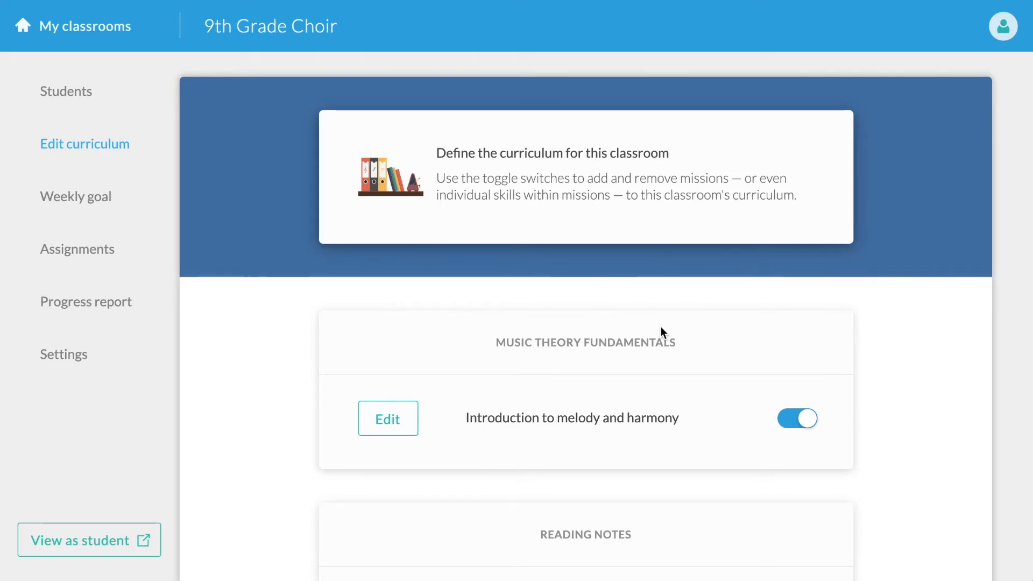
- Add the Understanding major scales skill of the Introduction to melody and harmony mission to the classroom's curriculum
scroll(654, 344, "down", 2)
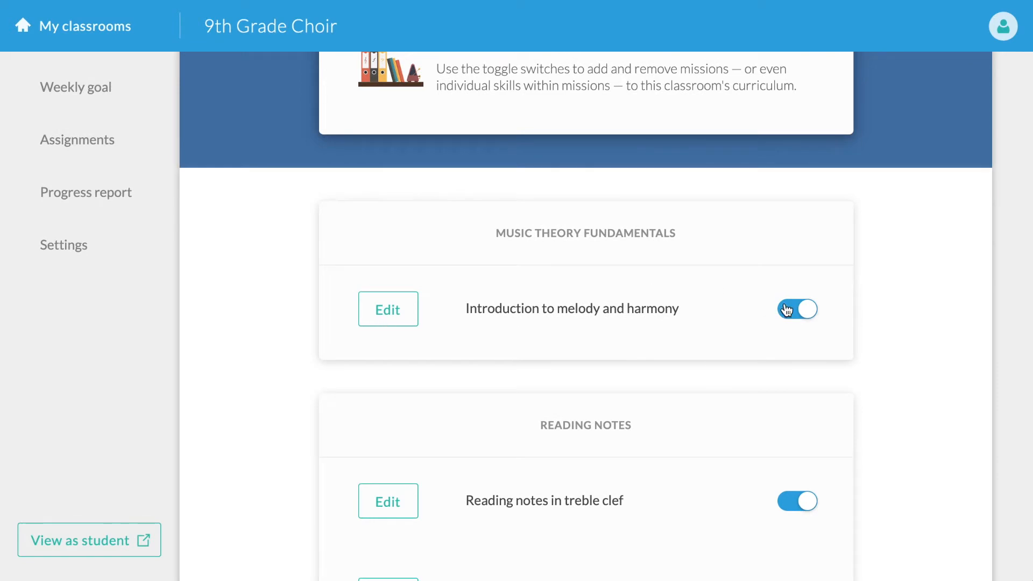
left_click(383, 323)
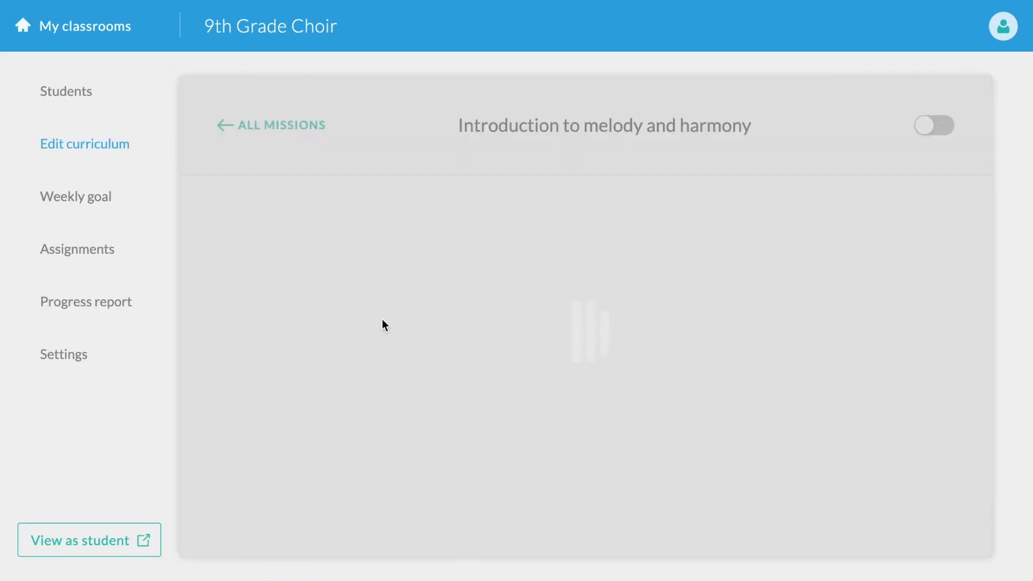
scroll(768, 402, "down", 3)
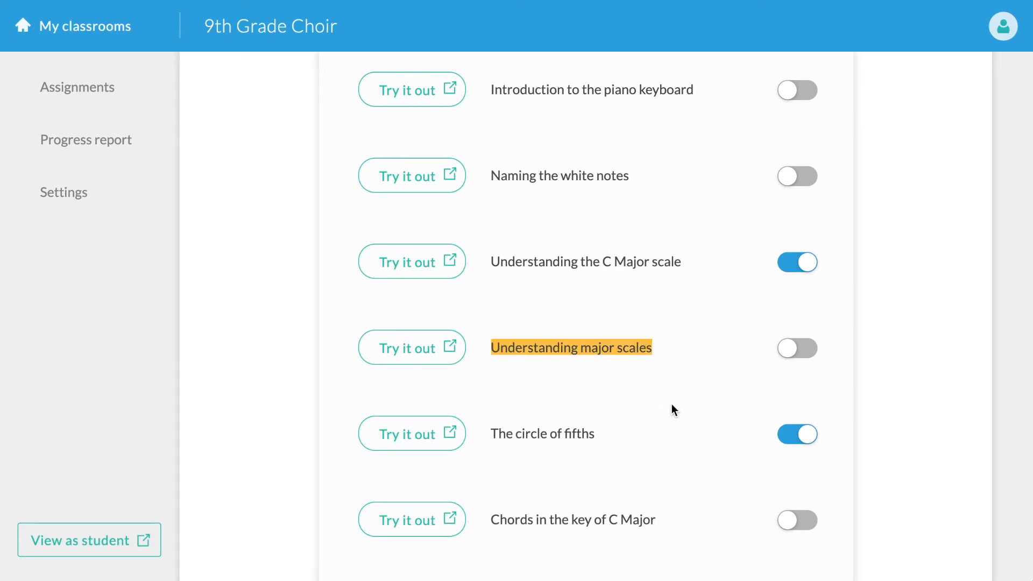
left_click(808, 352)
scroll(721, 349, "up", 3)
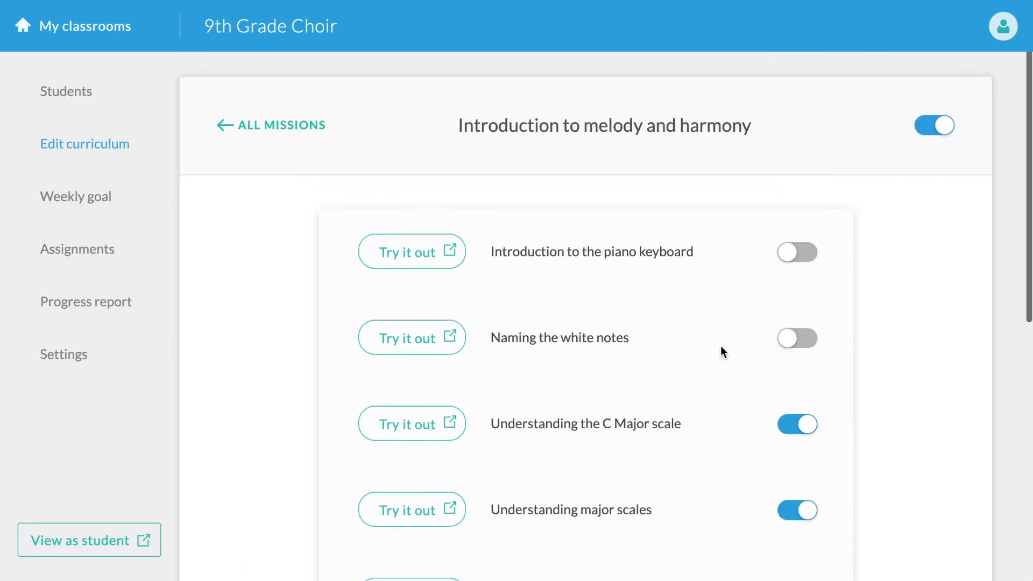
- Create a recorded assignment for the classroom, keeping the default name, blank instructions and default dates
left_click(65, 255)
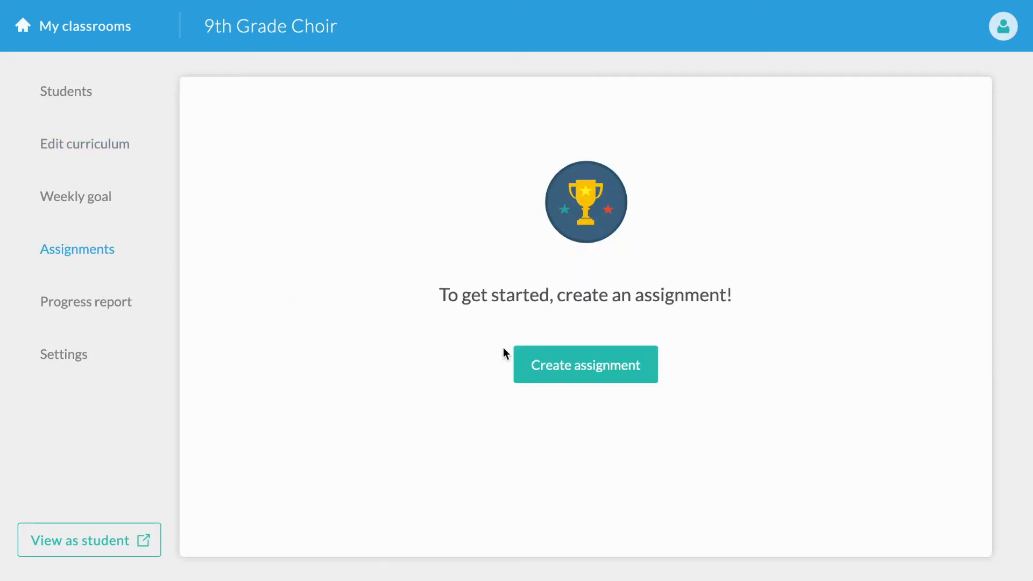
left_click(576, 375)
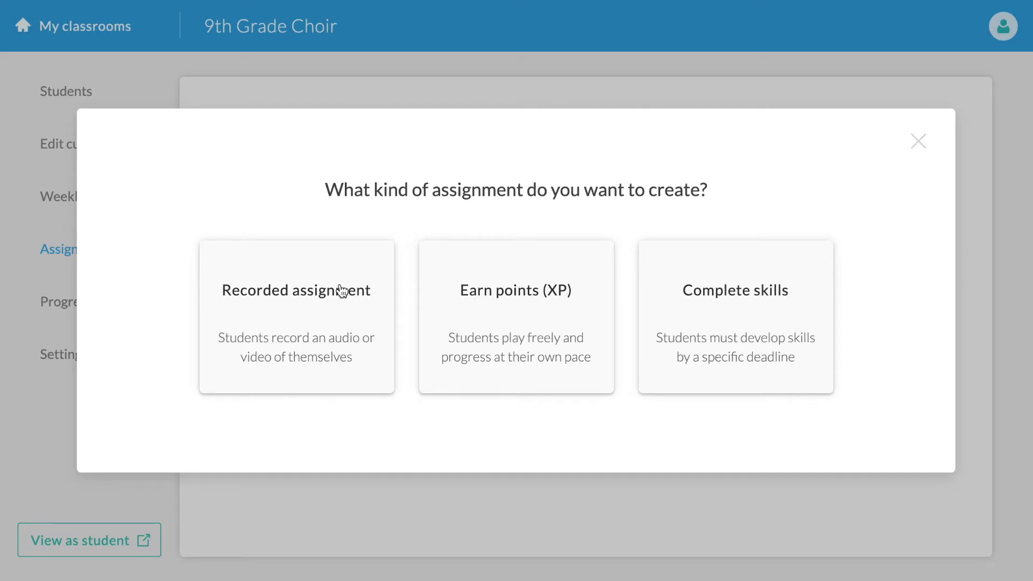
left_click(325, 300)
left_click(399, 298)
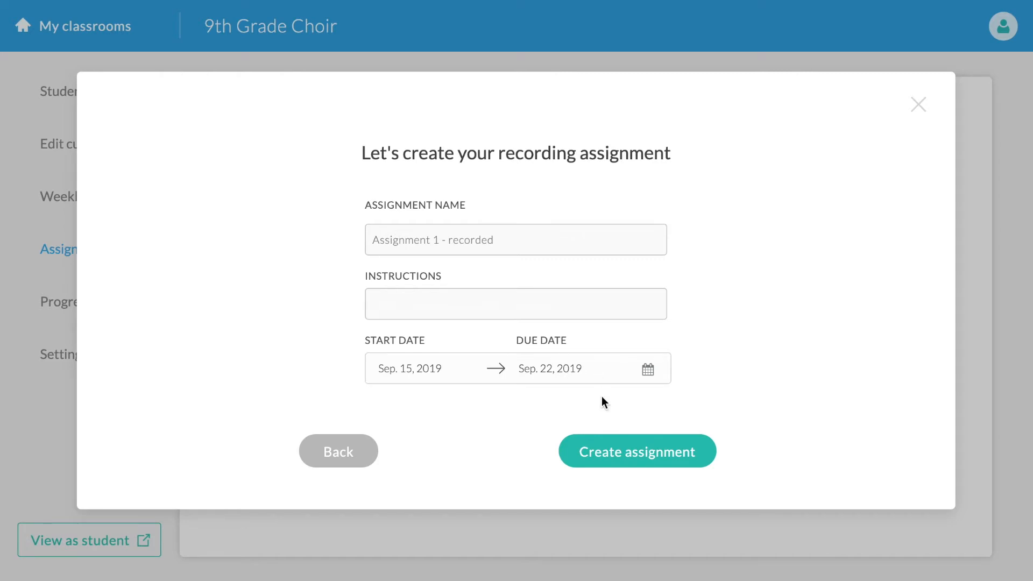
left_click(603, 459)
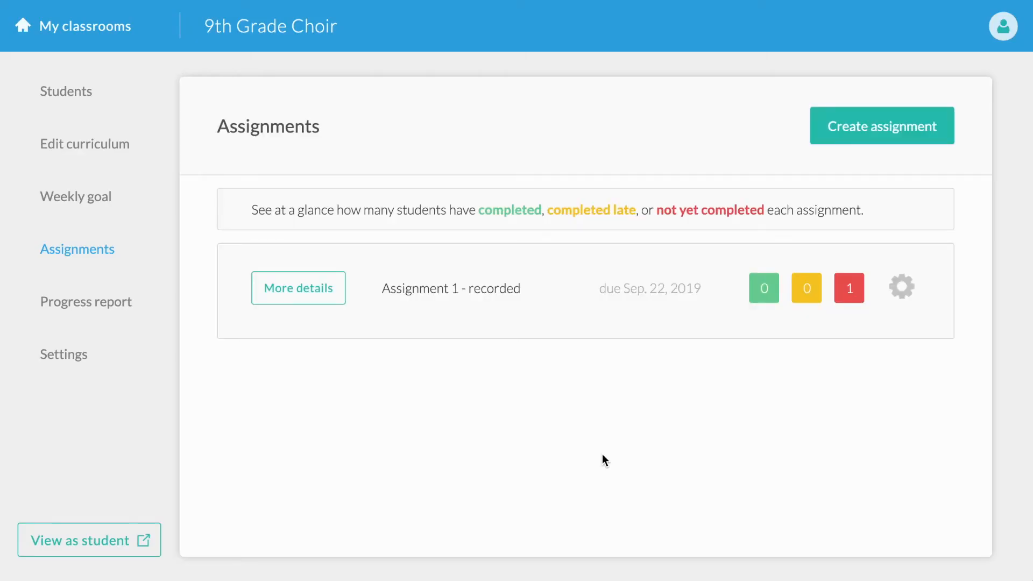
- Create an XP-based assignment worth 20 XP (about 20 mins.), keeping the default name and dates
left_click(869, 127)
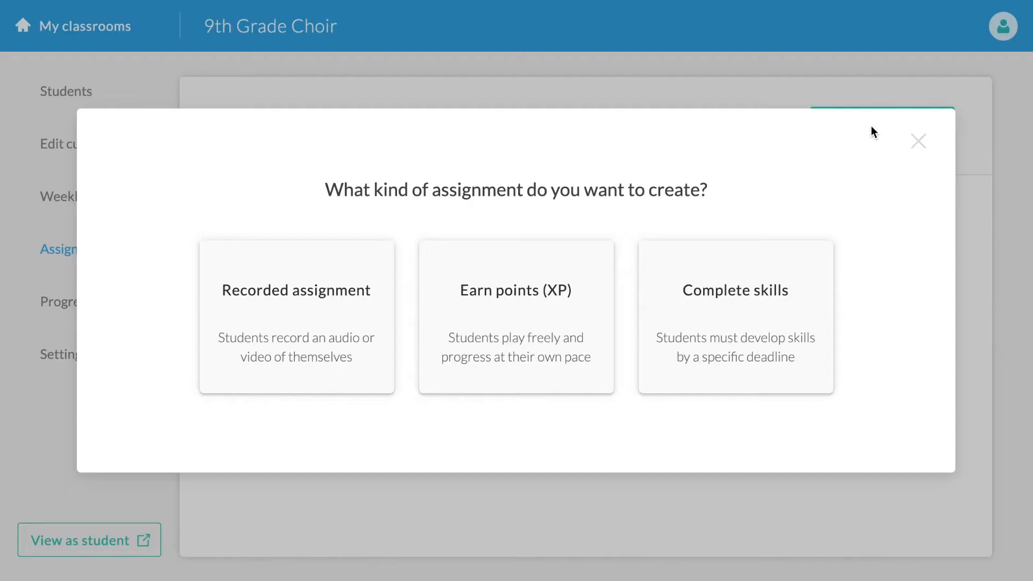
left_click(501, 294)
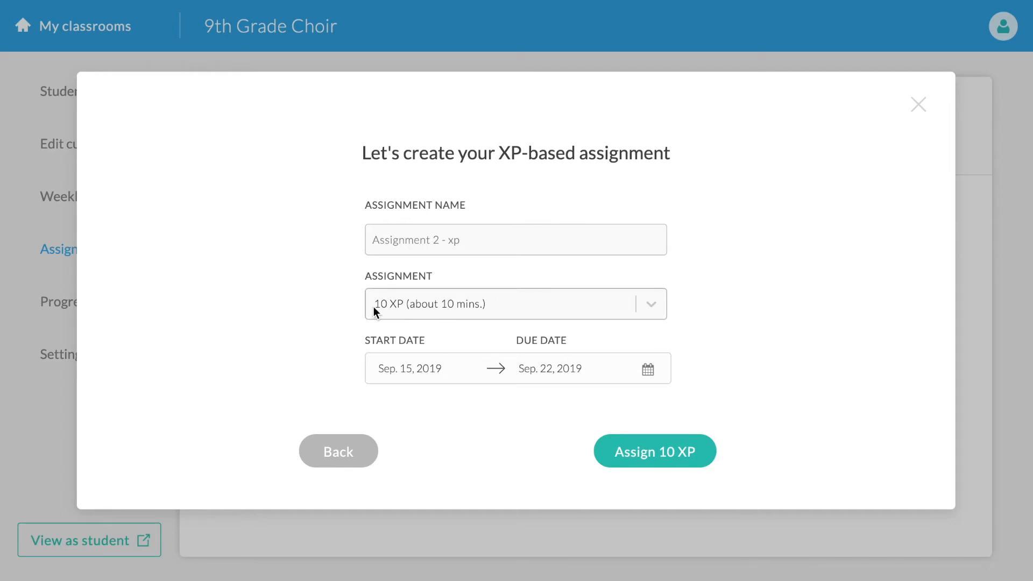
left_click(469, 305)
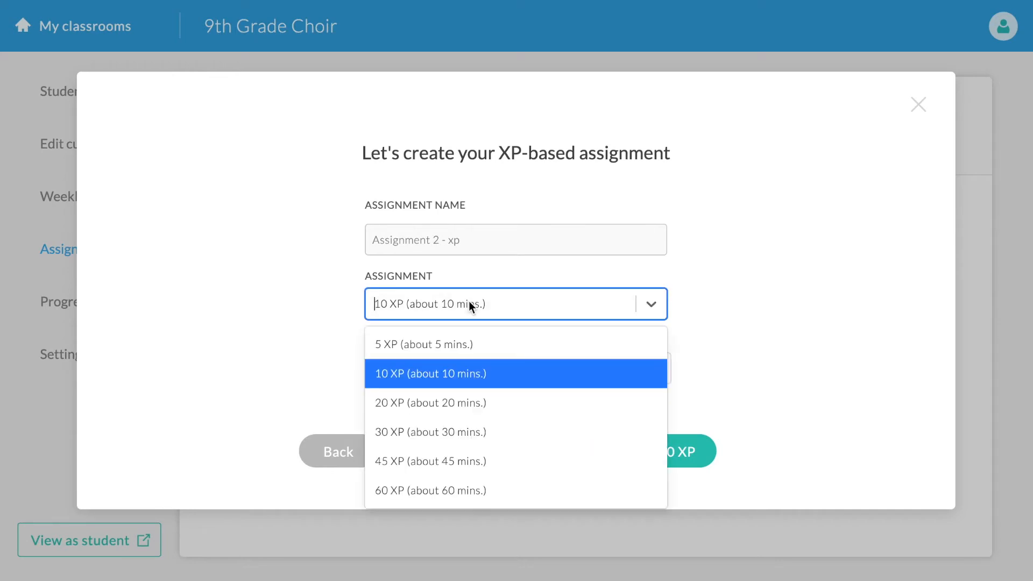
left_click(429, 407)
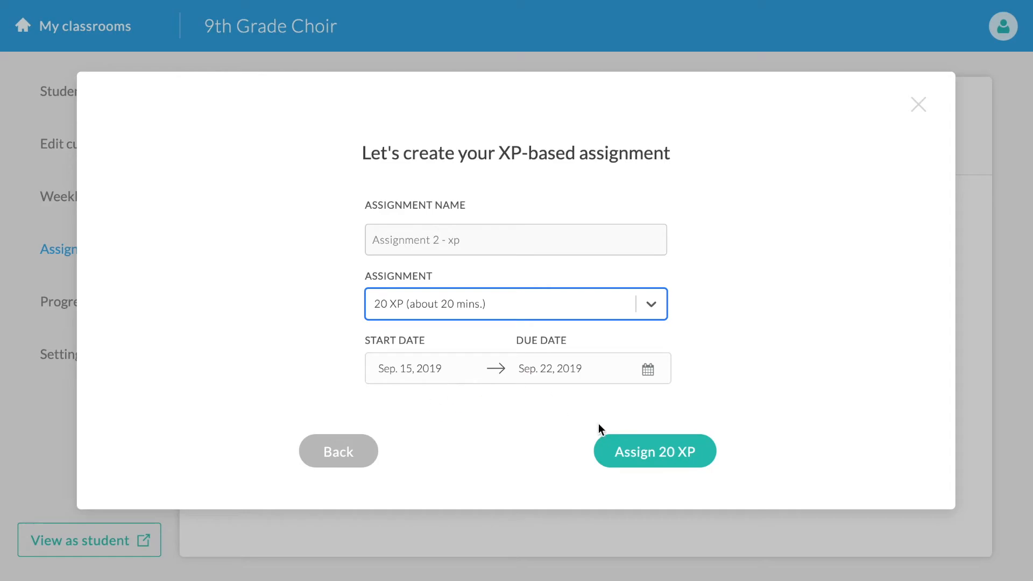
left_click(624, 453)
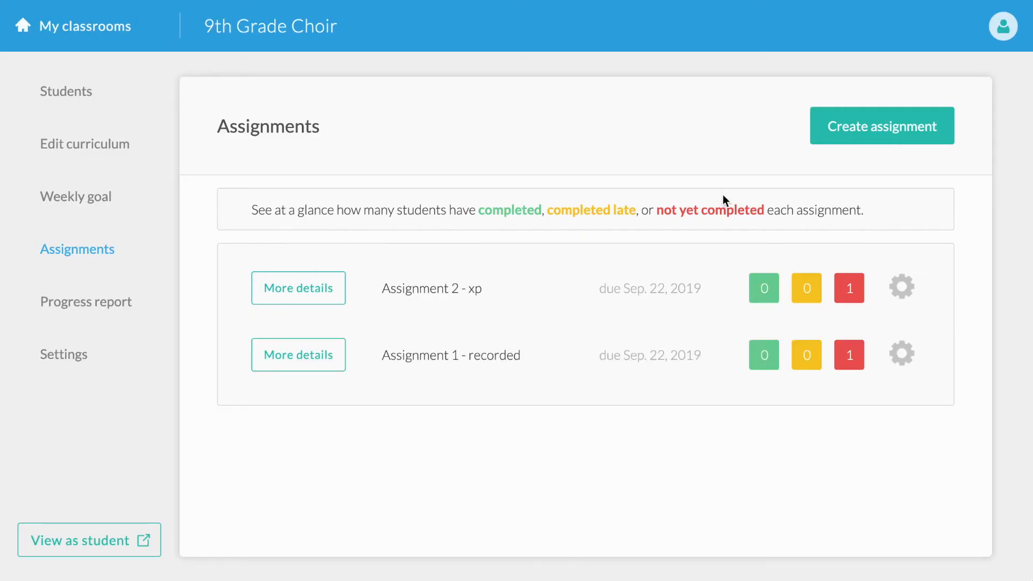
- Start a skill-based assignment using the missions Introduction to melody and harmony and Reading notes in bass clef
left_click(871, 126)
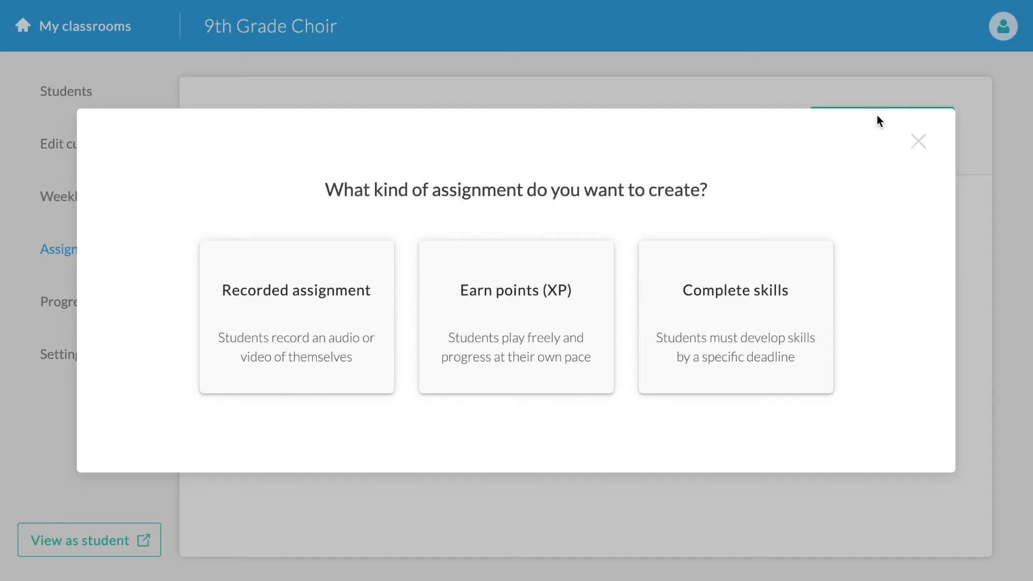
left_click(762, 311)
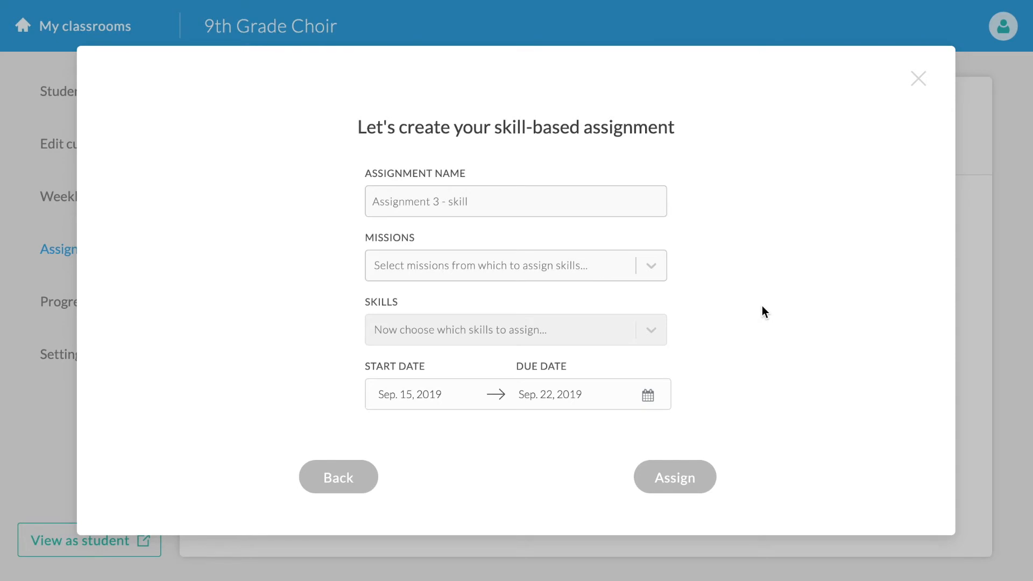
left_click(648, 275)
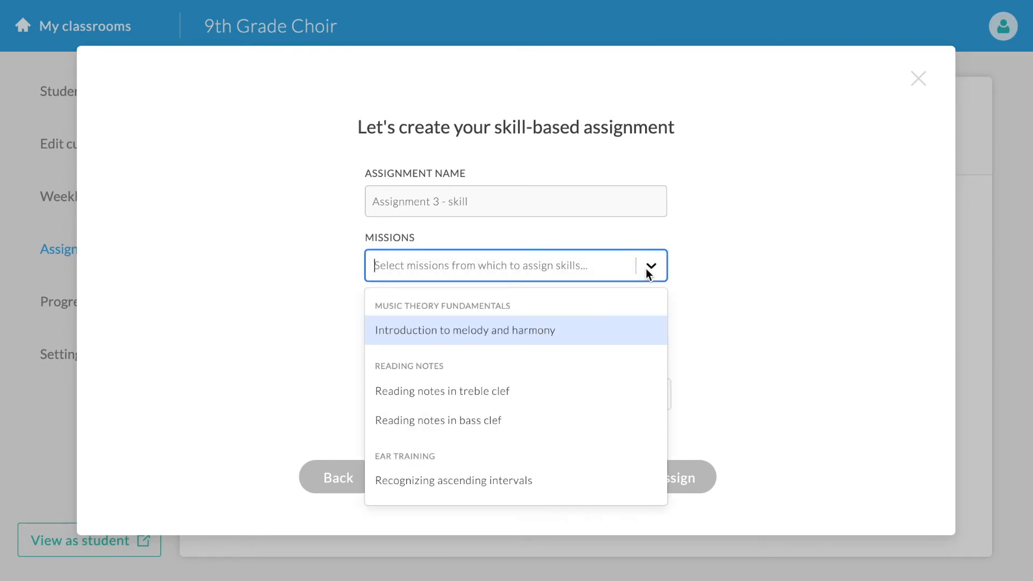
left_click(513, 331)
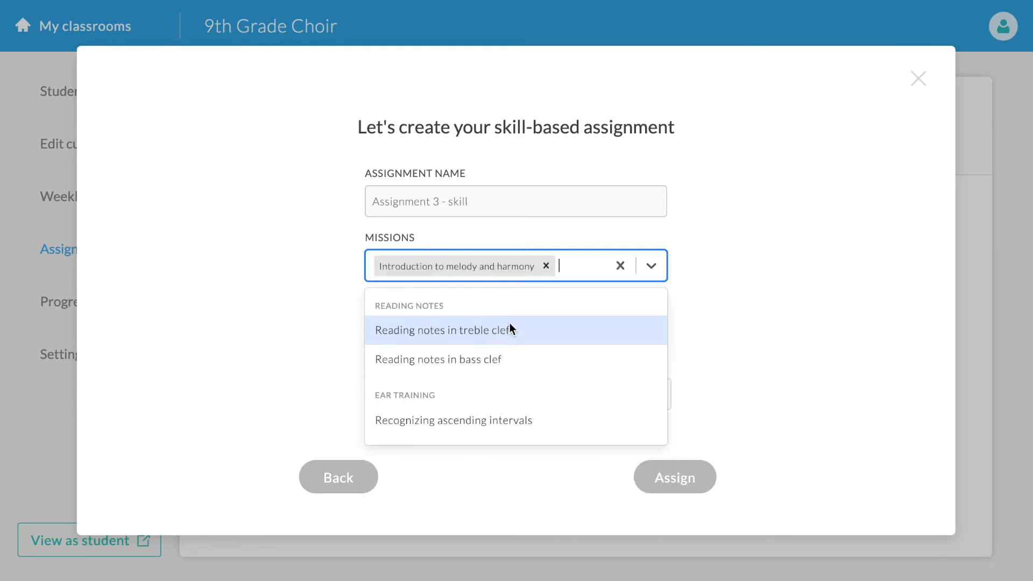
left_click(474, 359)
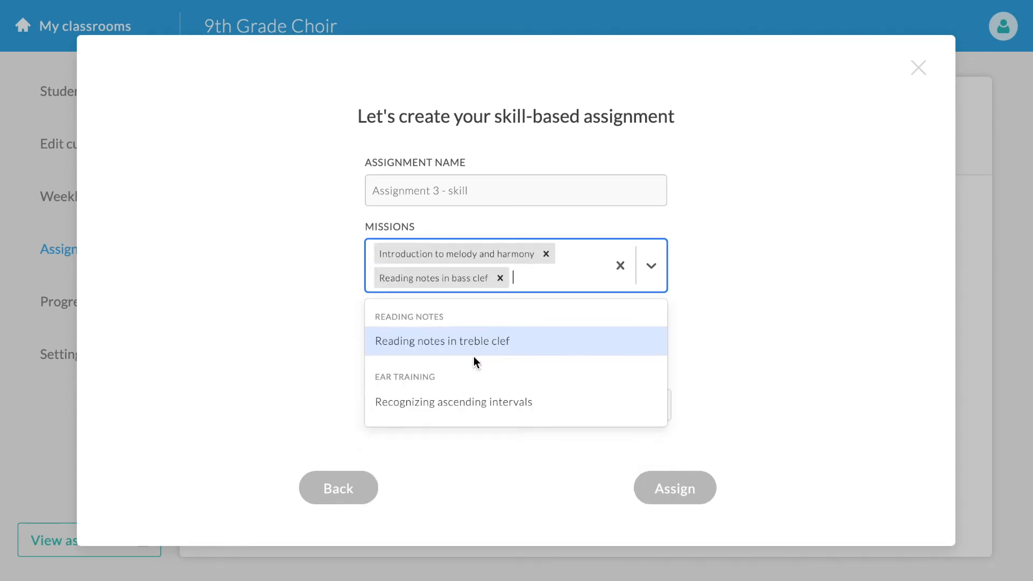
left_click(760, 263)
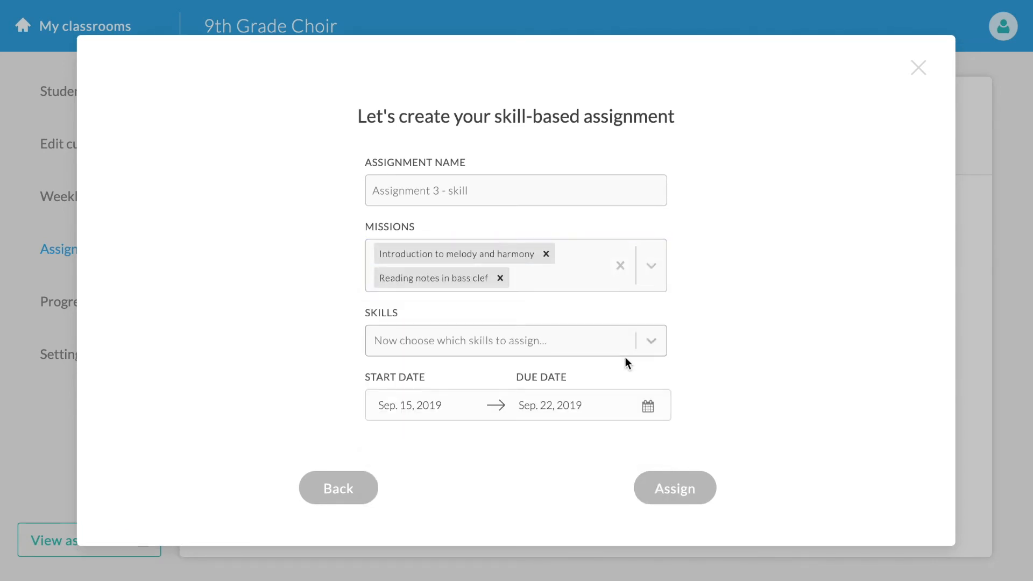
- Choose the skills Understanding major scales and Bass clef: Reading between the lines, and assign them with the default dates
left_click(569, 349)
scroll(488, 453, "down", 1)
scroll(488, 454, "up", 1)
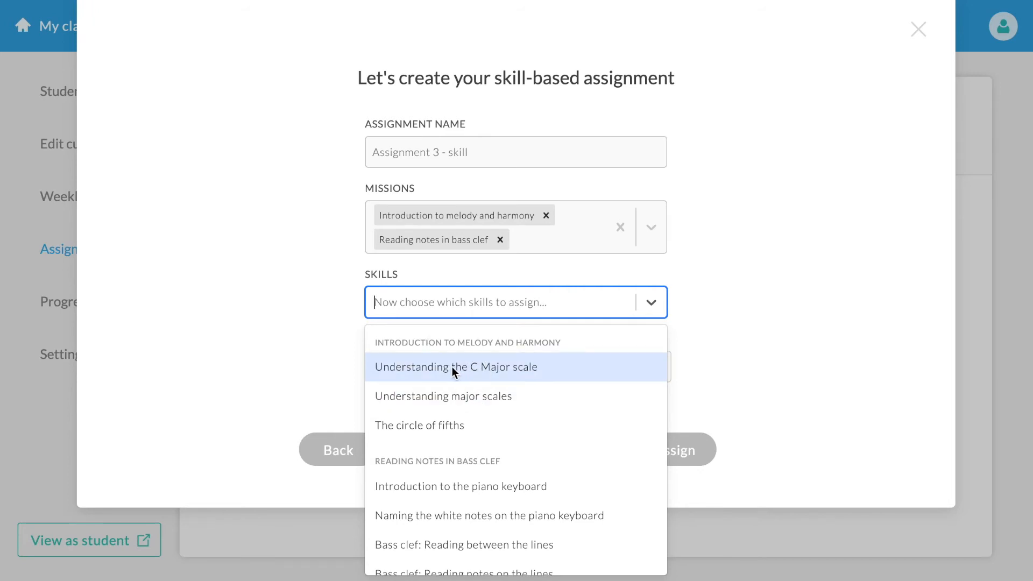
left_click(426, 392)
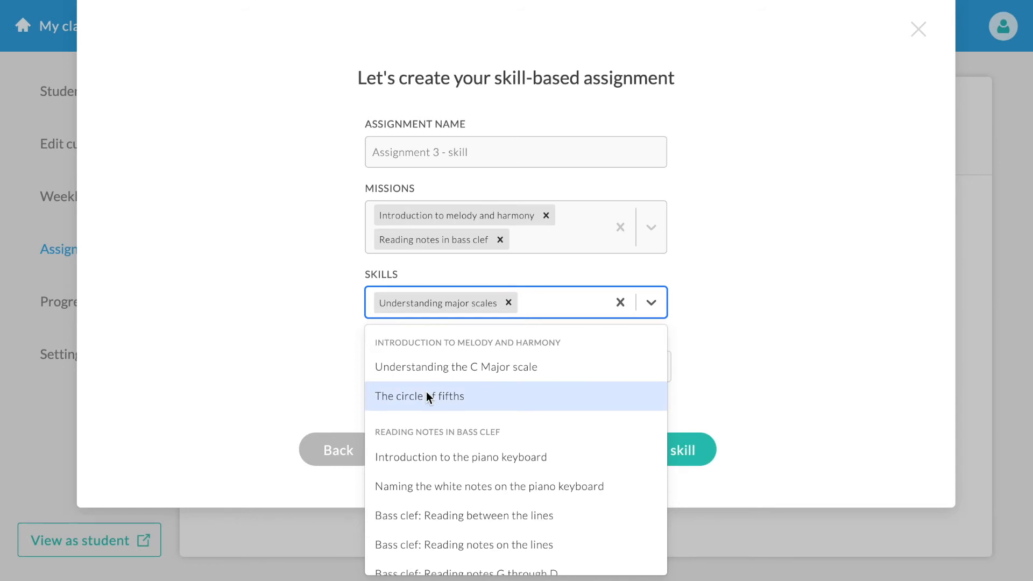
left_click(498, 518)
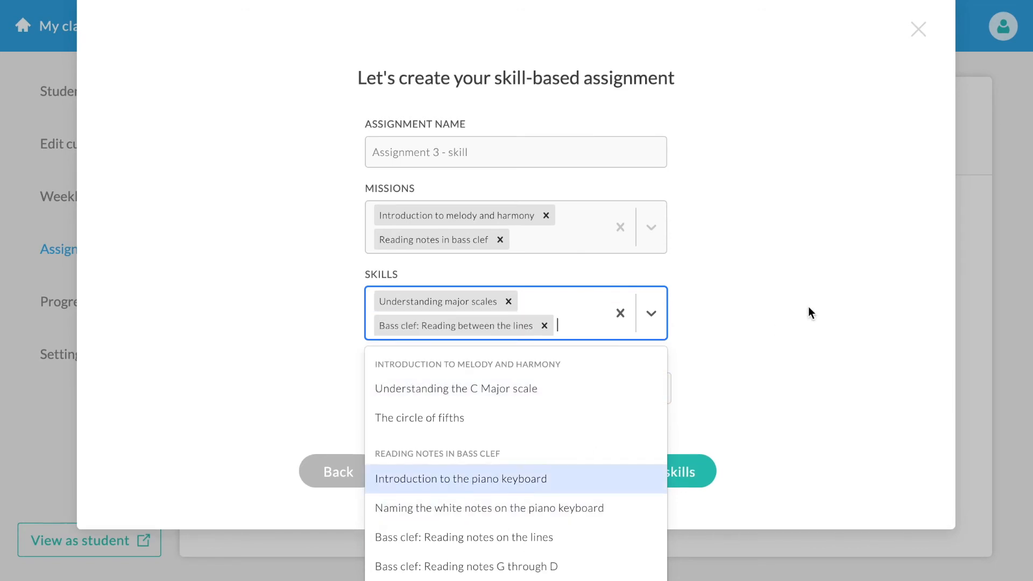
left_click(796, 318)
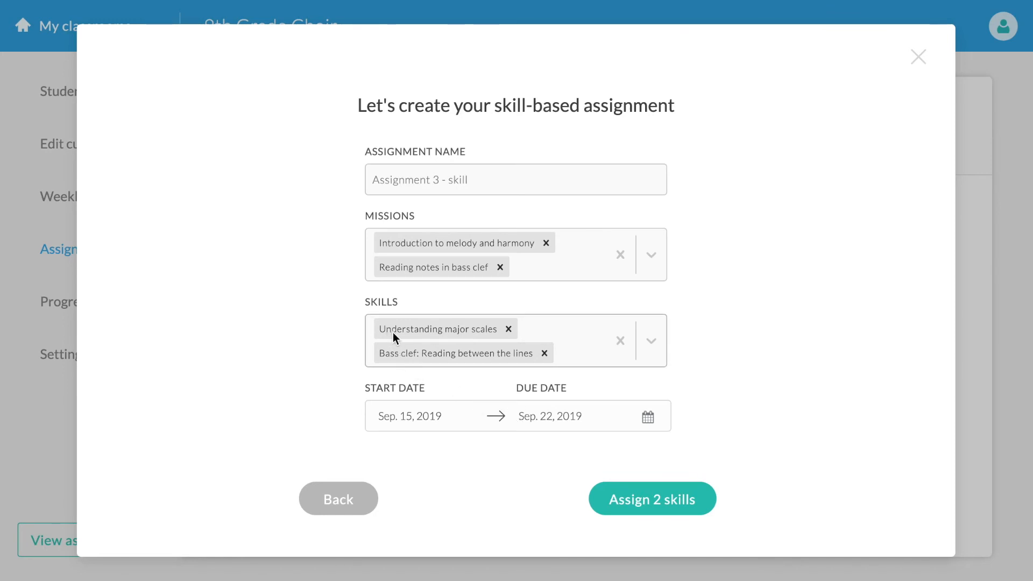
left_click(658, 508)
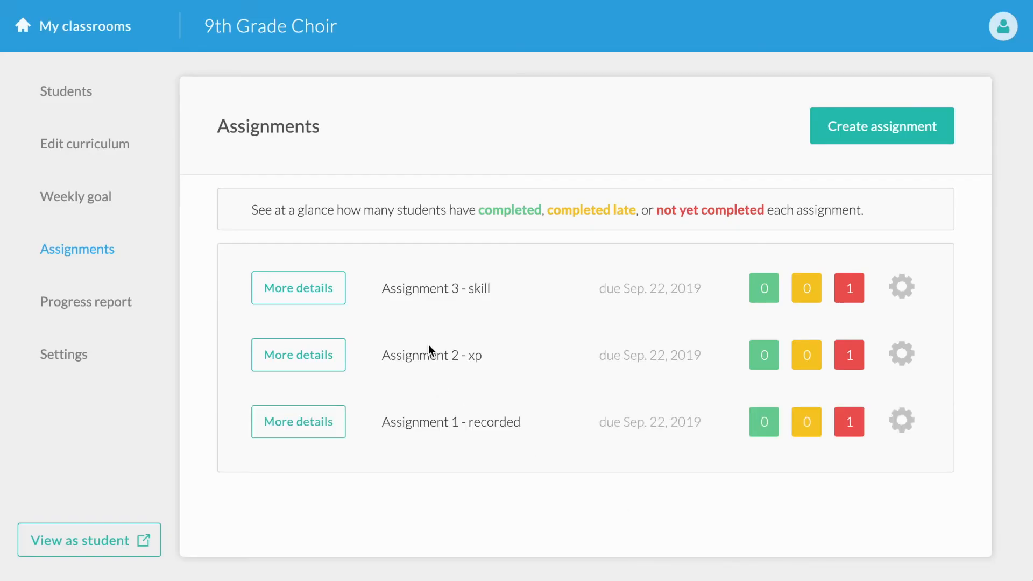
- Set the weekly goal to 20 XP due on Monday, and switch the weekly goal off
left_click(78, 203)
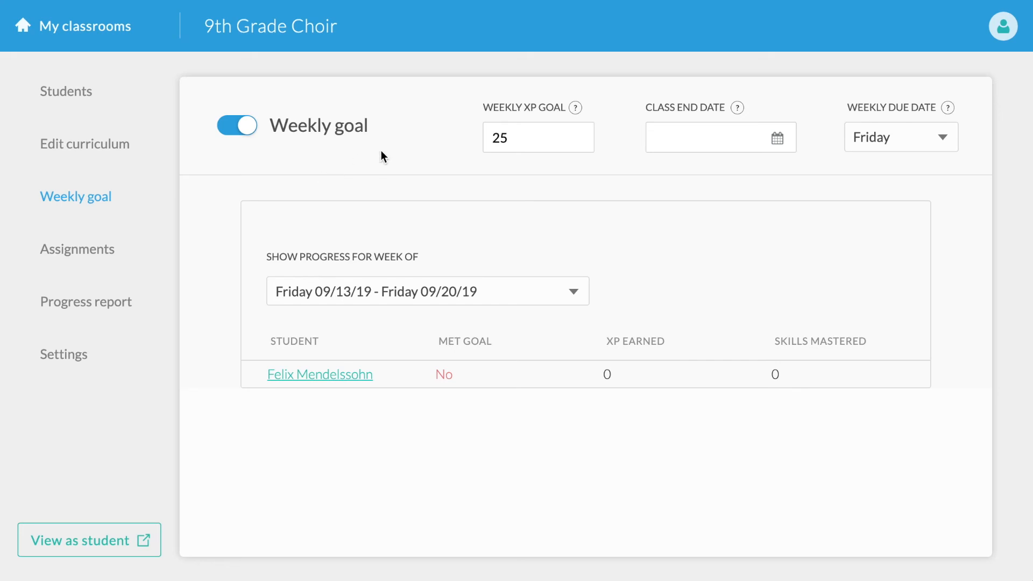
left_click(512, 139)
key("BackSpace")
type("0")
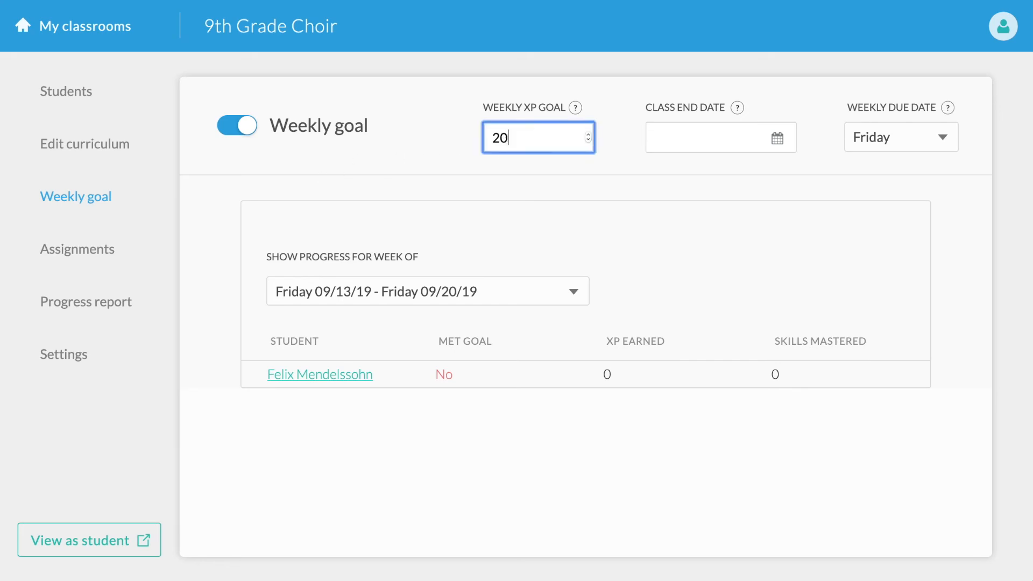
left_click(861, 135)
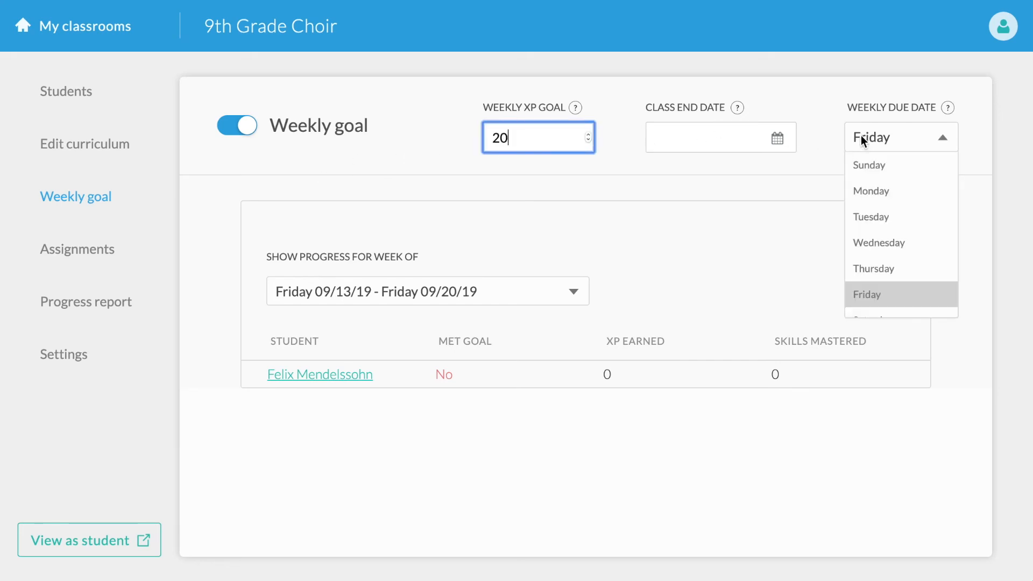
left_click(903, 198)
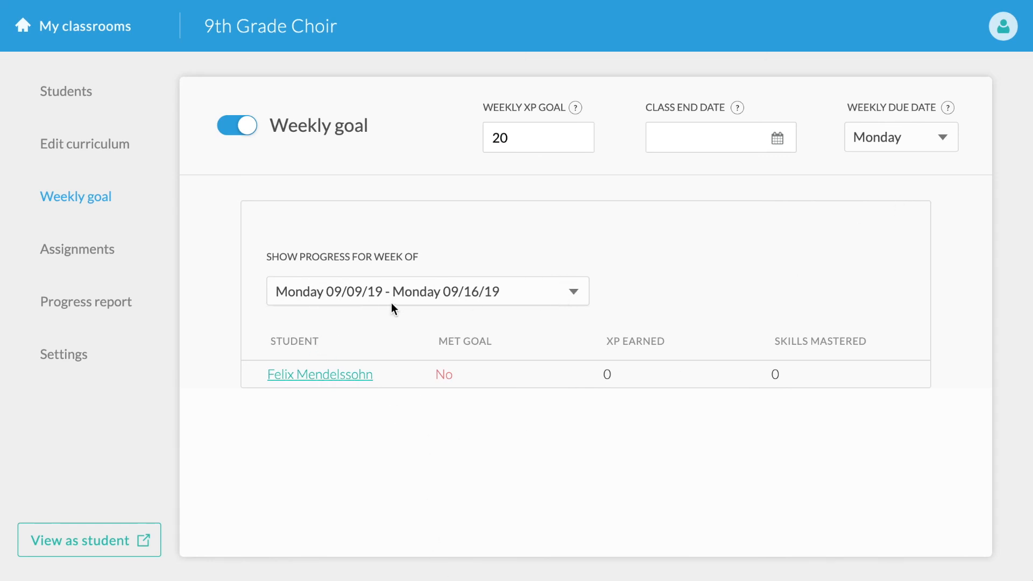
left_click(239, 128)
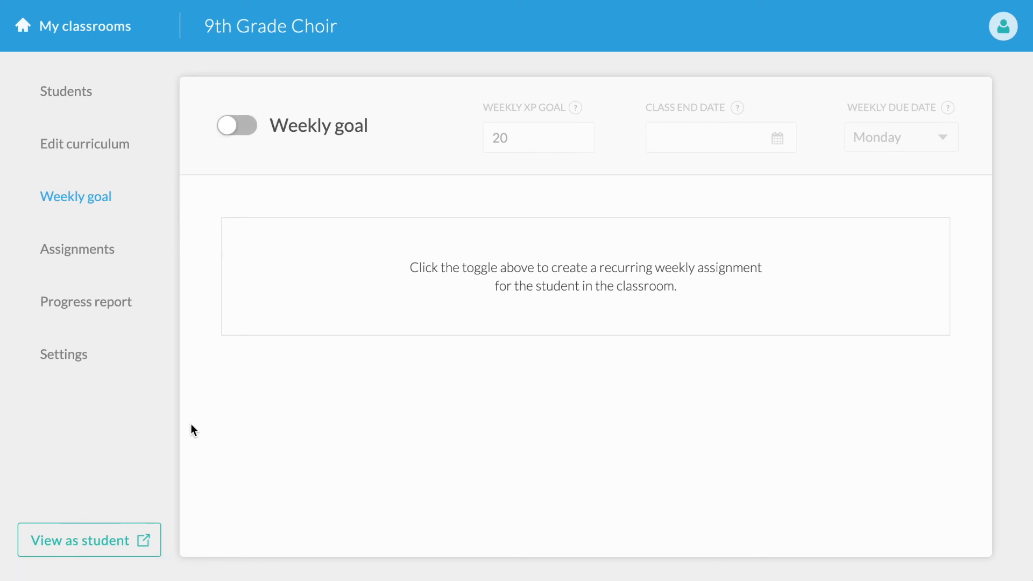
- View the classroom as a student and open Assignment 3 - skill
left_click(75, 546)
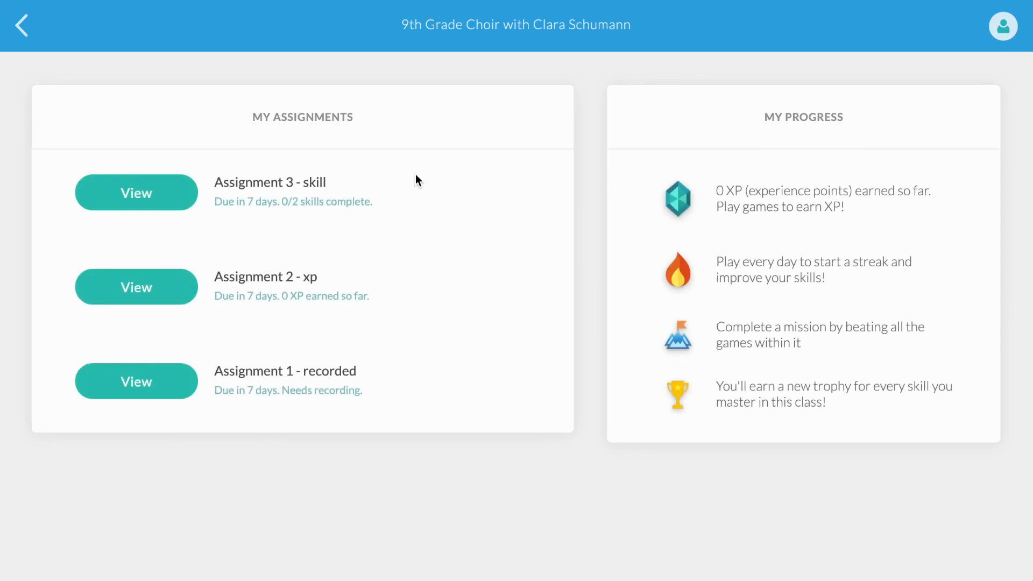
left_click(159, 205)
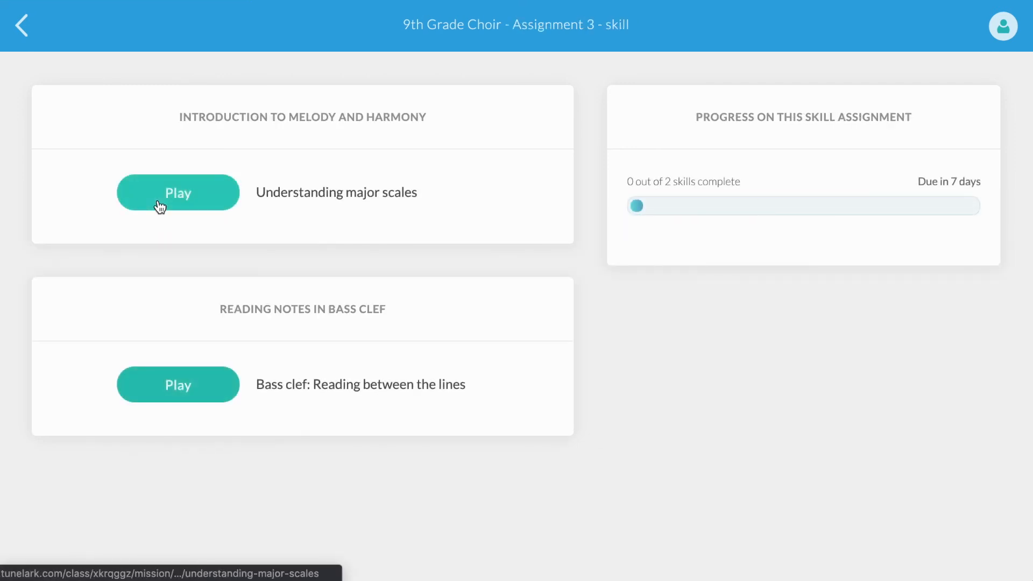